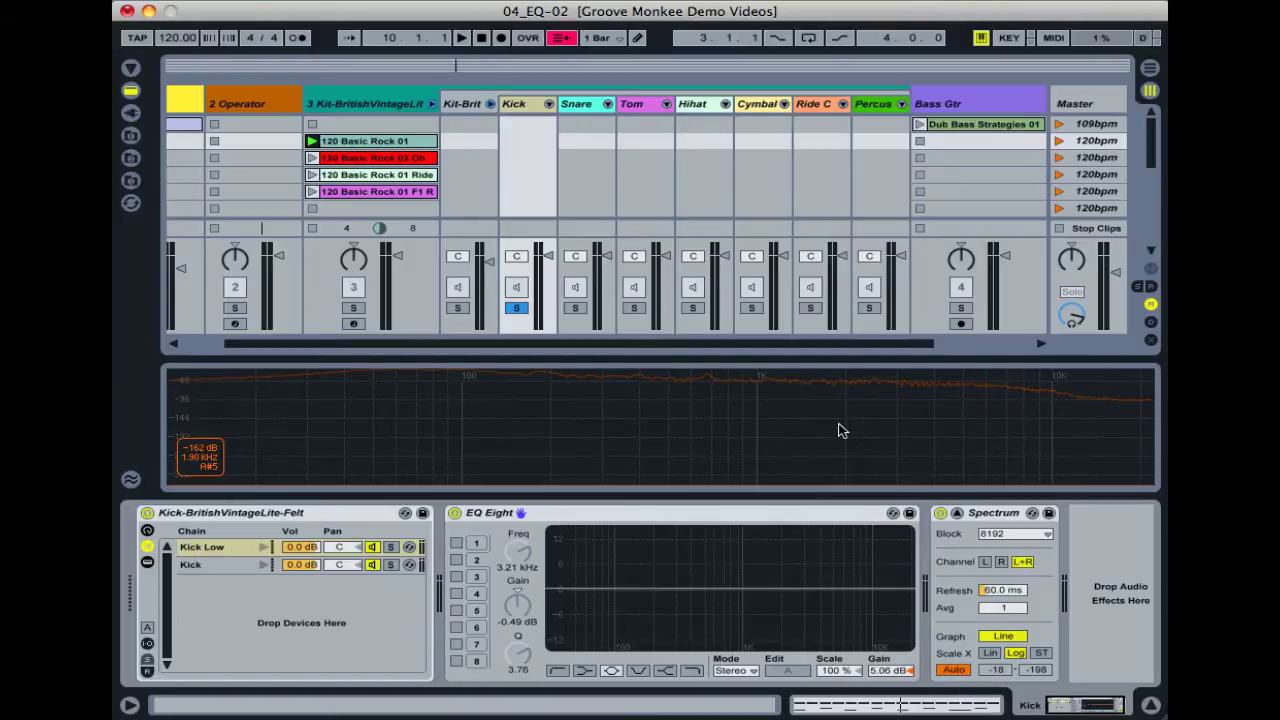
- Arm and solo the Operator track to examine test notes in different octaves on the spectrum, and release both settings
left_click(258, 141)
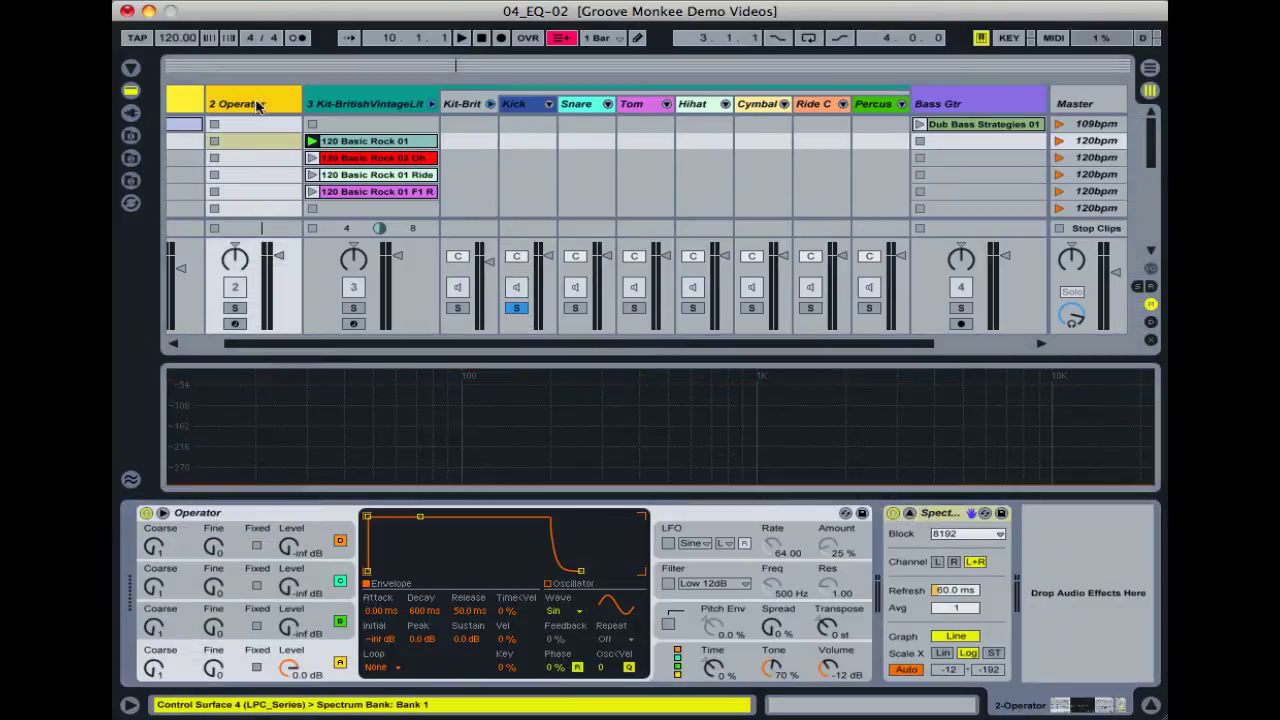
left_click(239, 325)
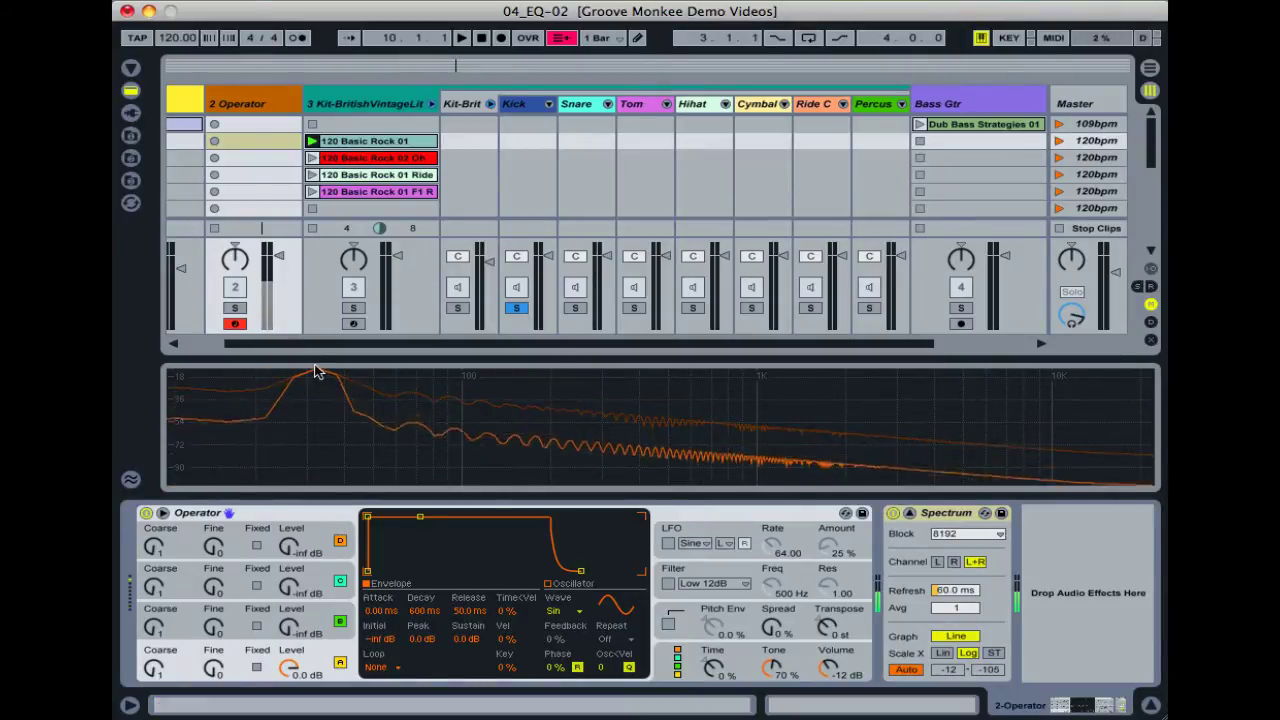
left_click(234, 308)
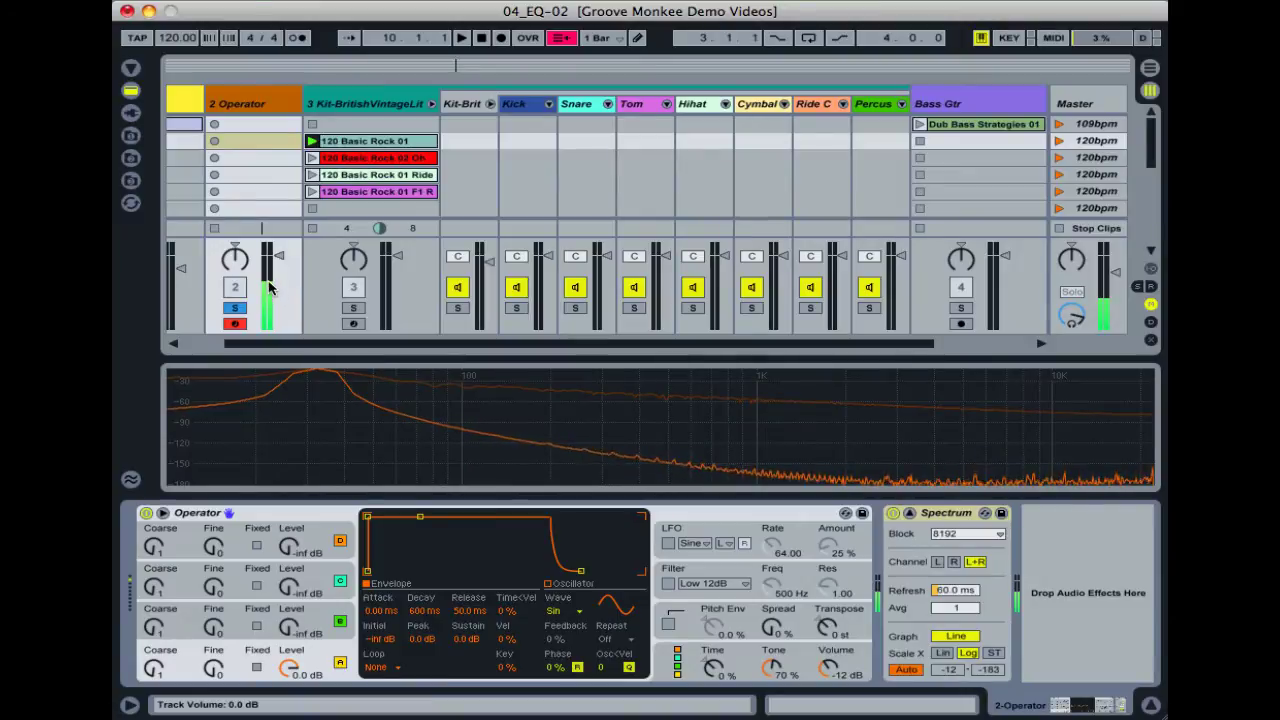
key("x")
key("x")
key("x")
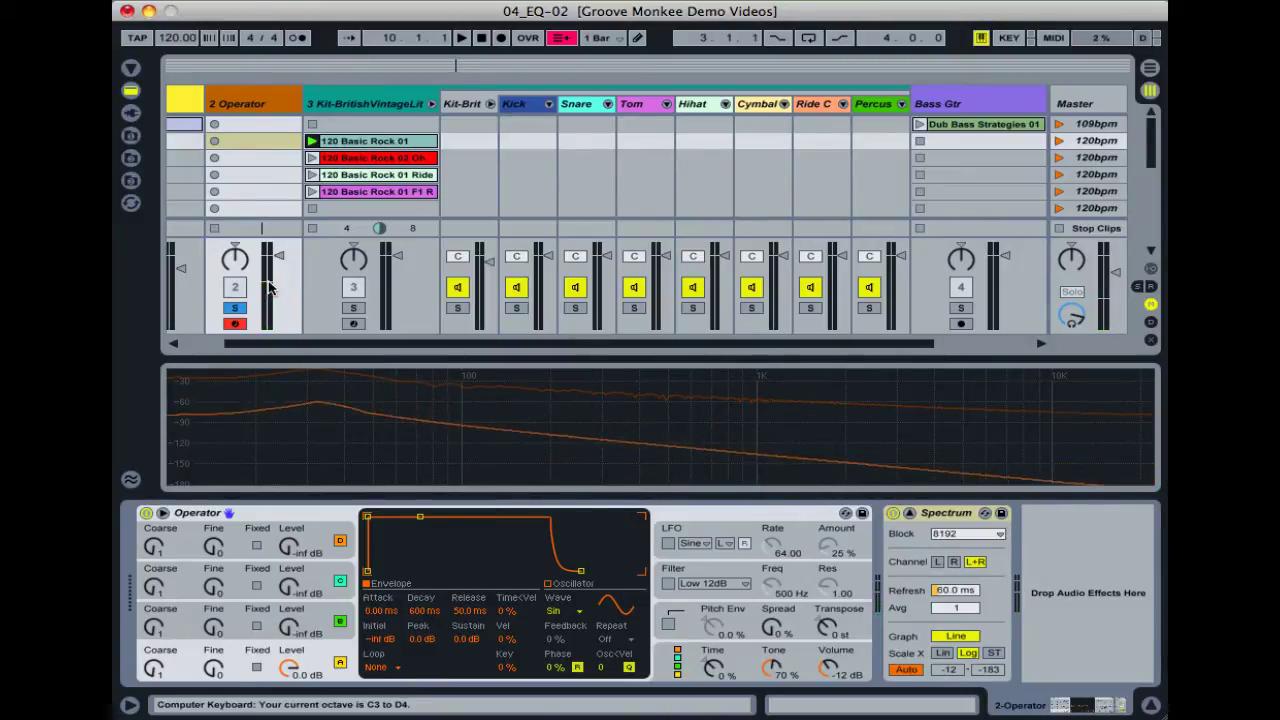
key("a")
mouse_move(596, 419)
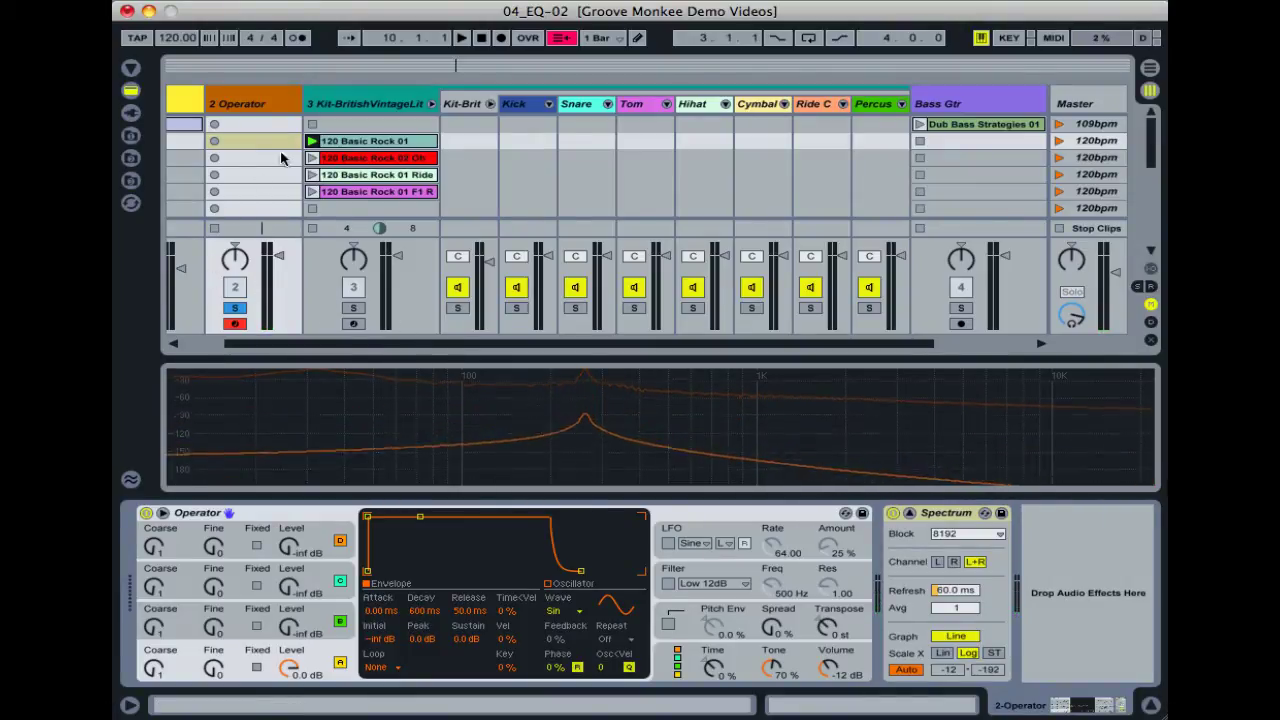
left_click(232, 308)
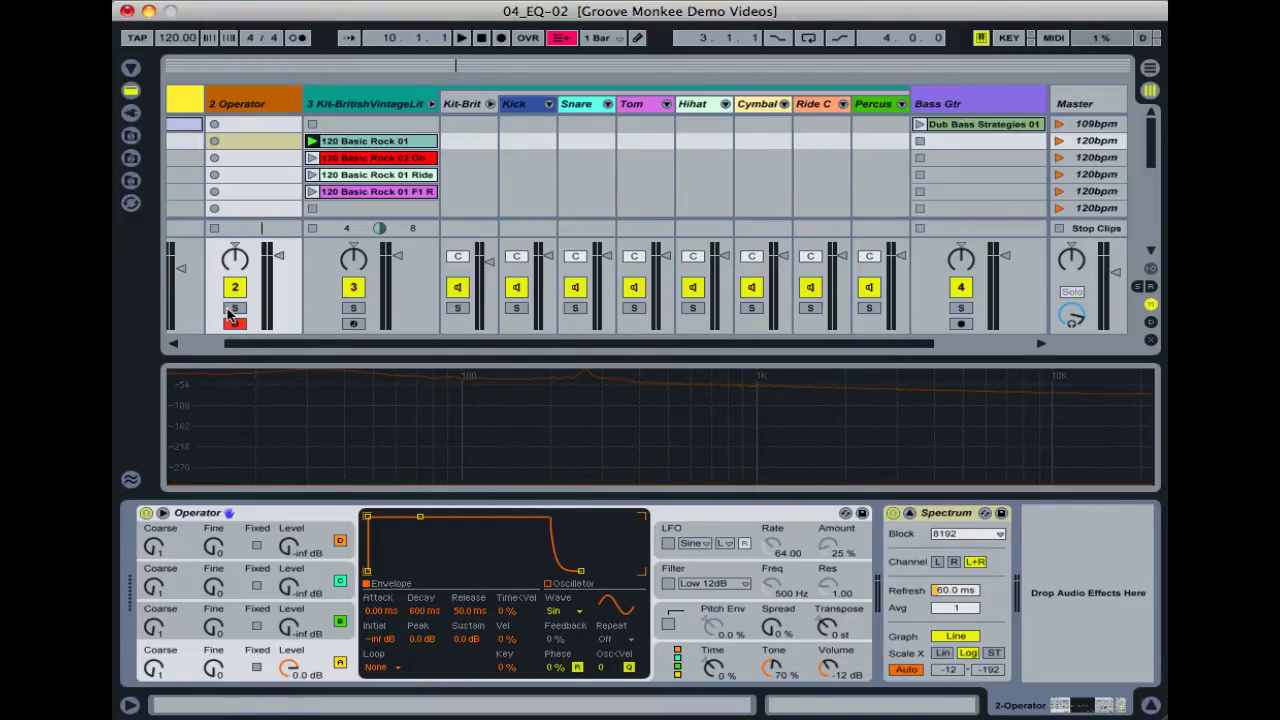
left_click(237, 322)
- Play the 120 Basic Rock 01 clip and solo the Kick chain to check its spectrum, then stop playback
left_click(530, 103)
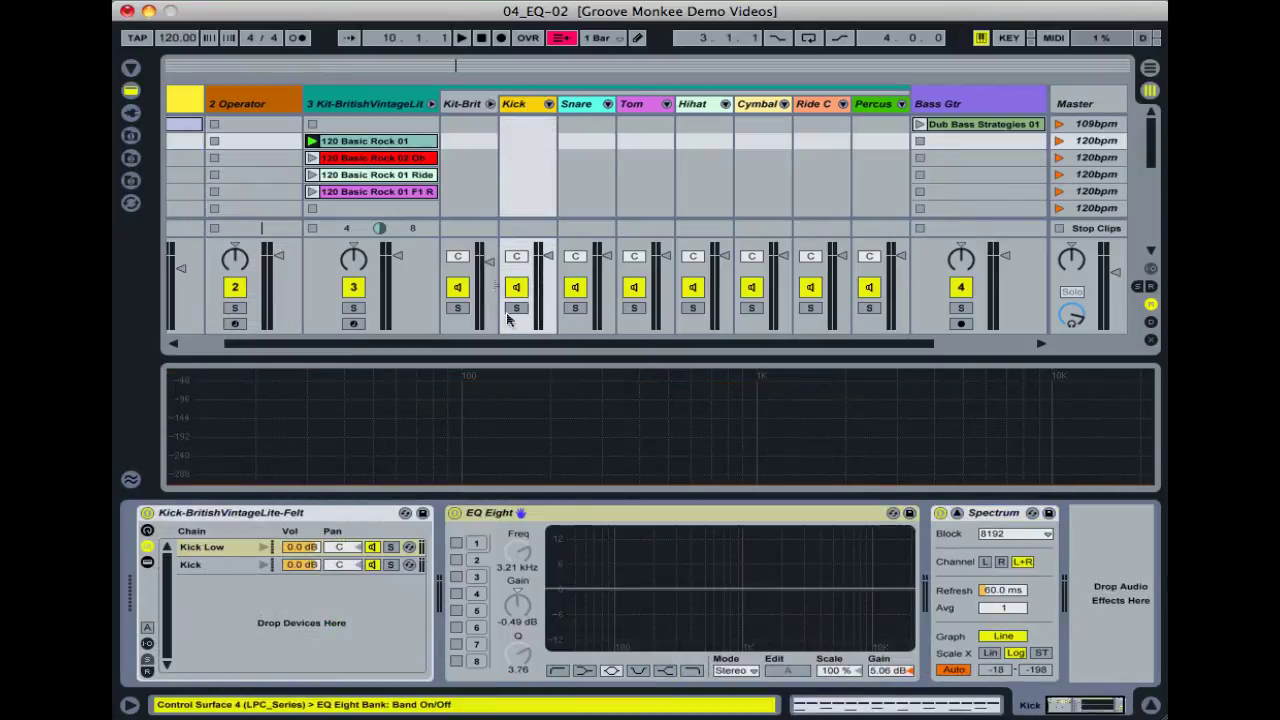
left_click(312, 142)
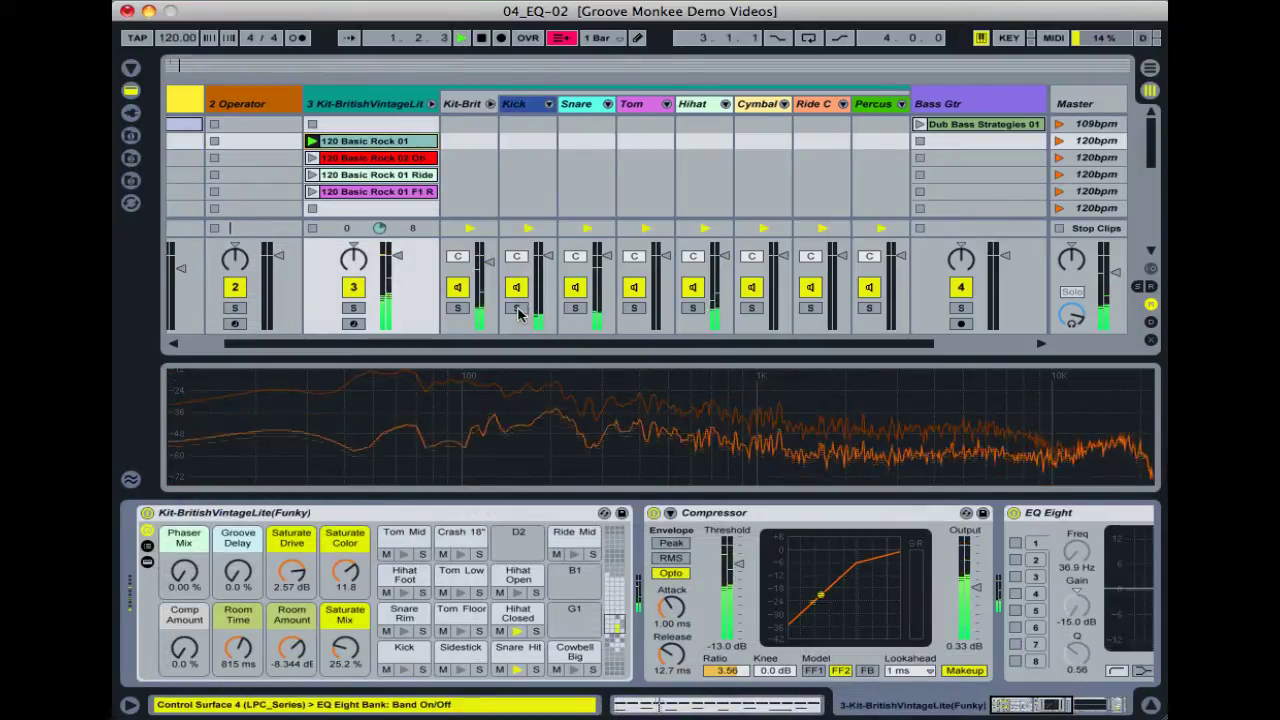
left_click(516, 308)
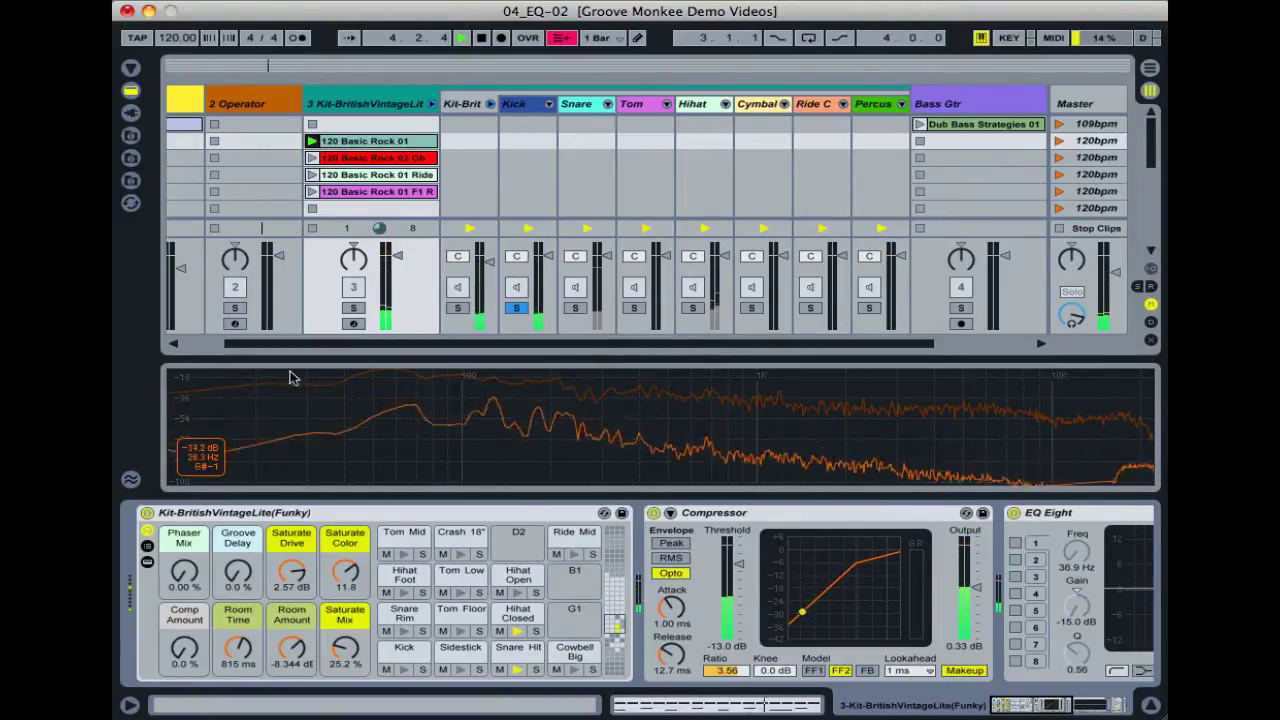
key("space")
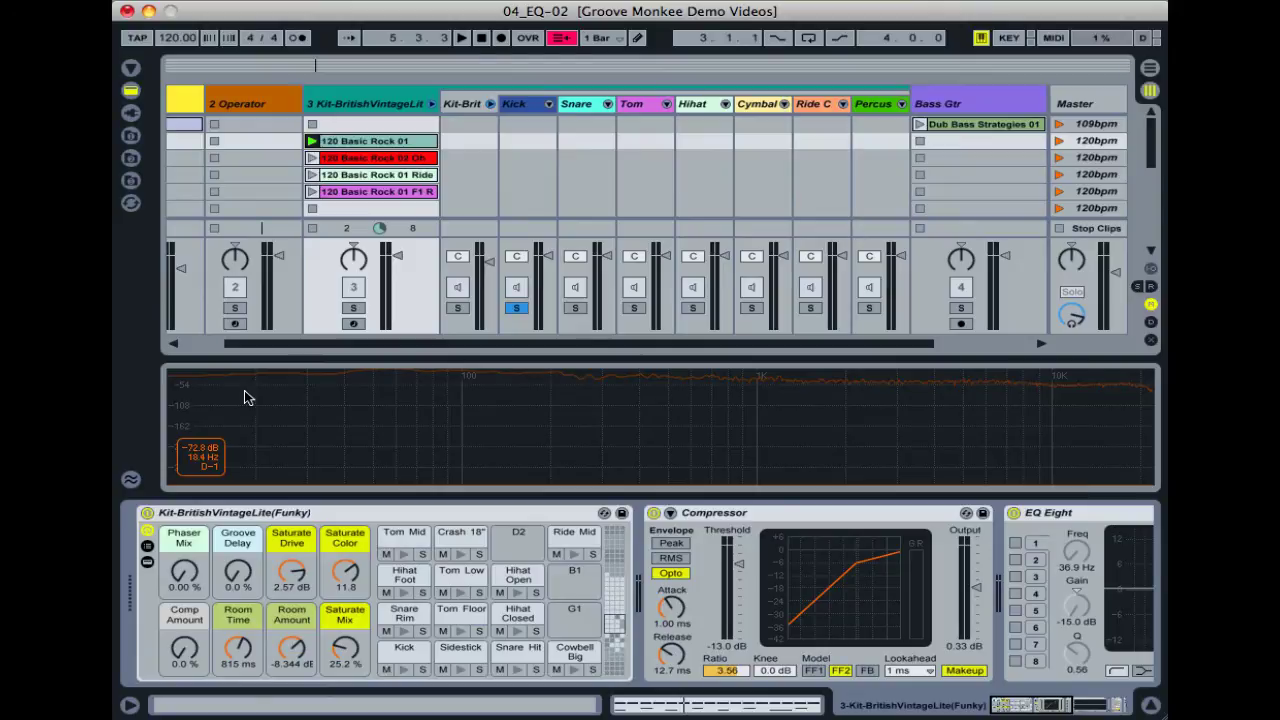
- Enable band 1 of the Kick's EQ Eight as a low cut at 35.1 Hz with Q 0.68, and audition it
left_click(520, 125)
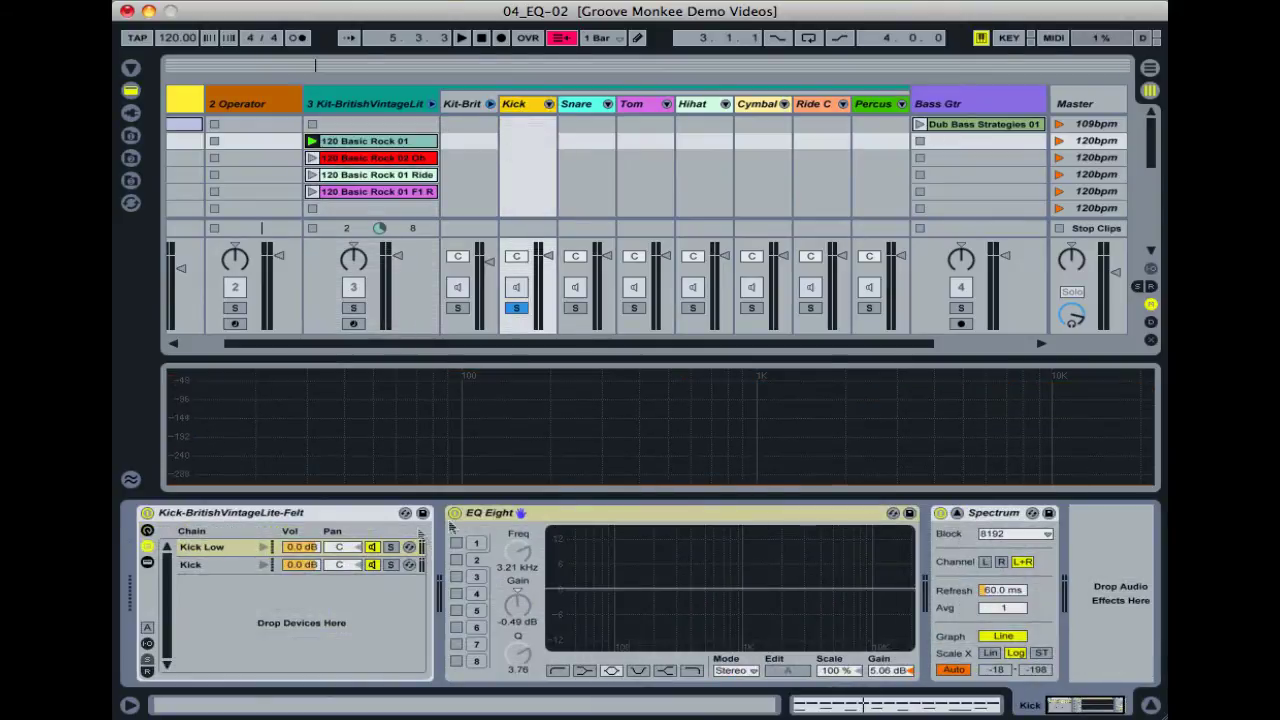
left_click(456, 543)
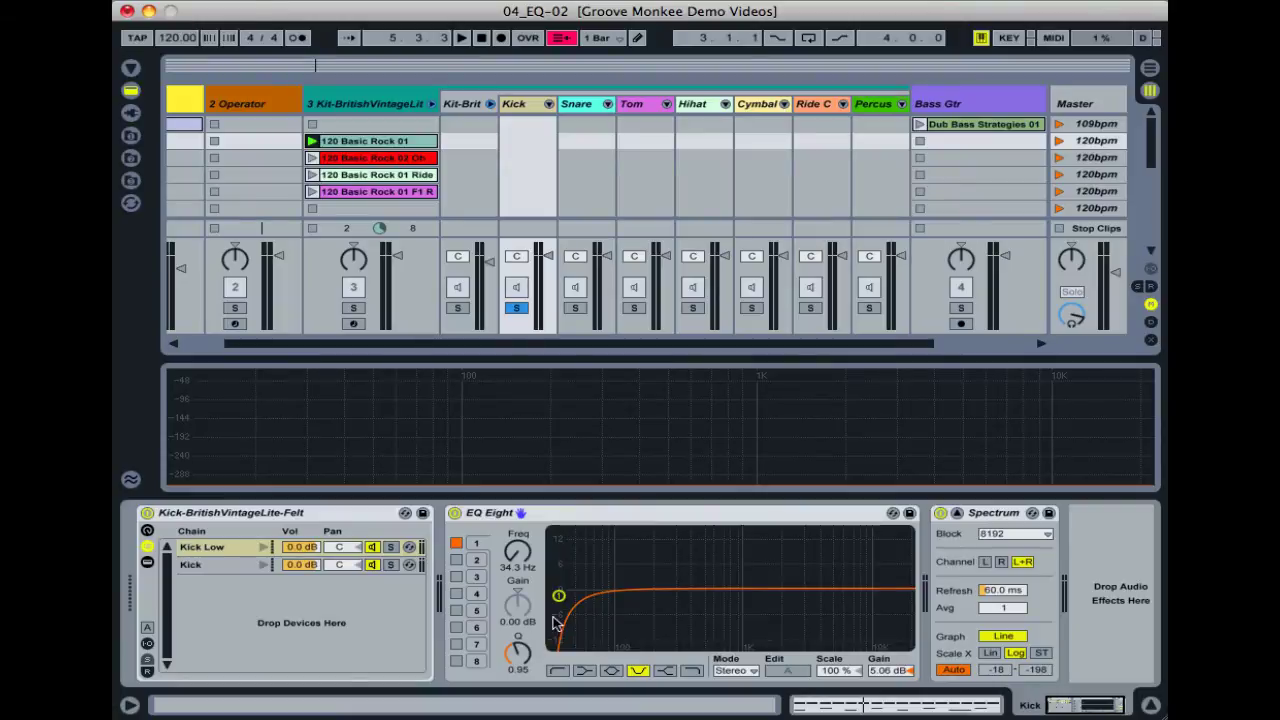
left_click(557, 670)
left_click_drag(559, 597, 564, 603)
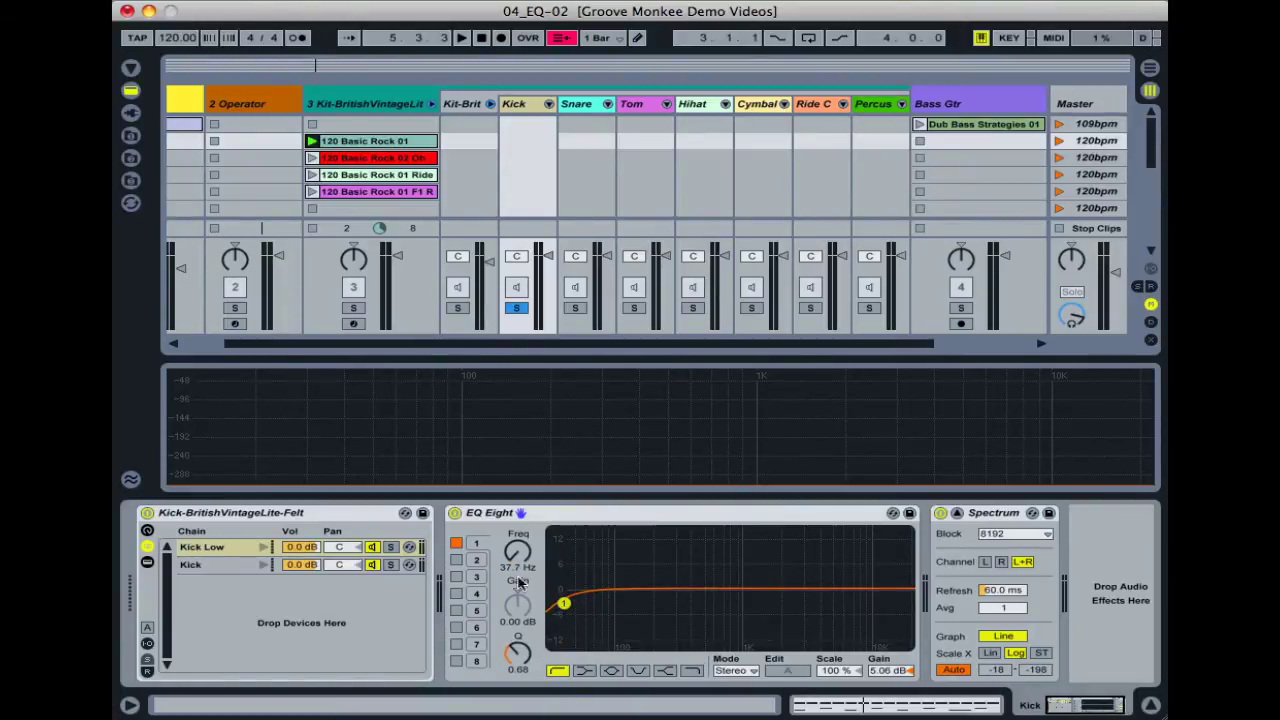
left_click_drag(517, 552, 517, 565)
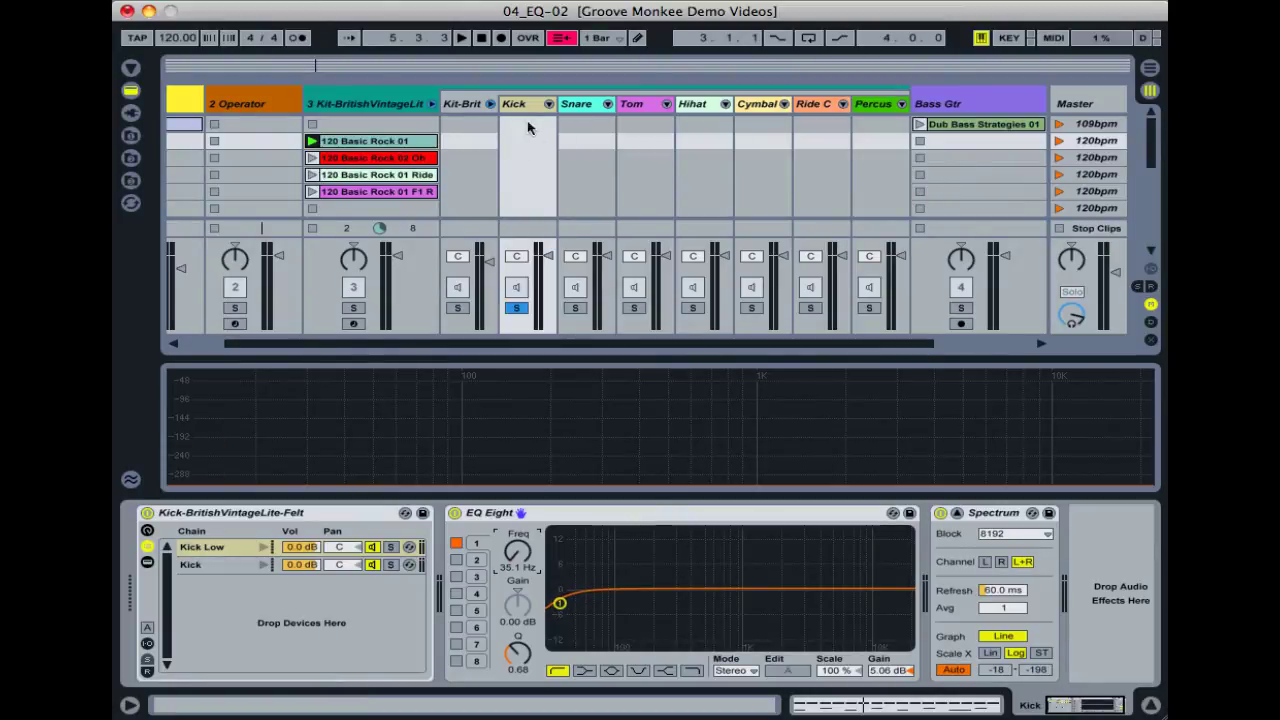
key("space")
mouse_move(406, 380)
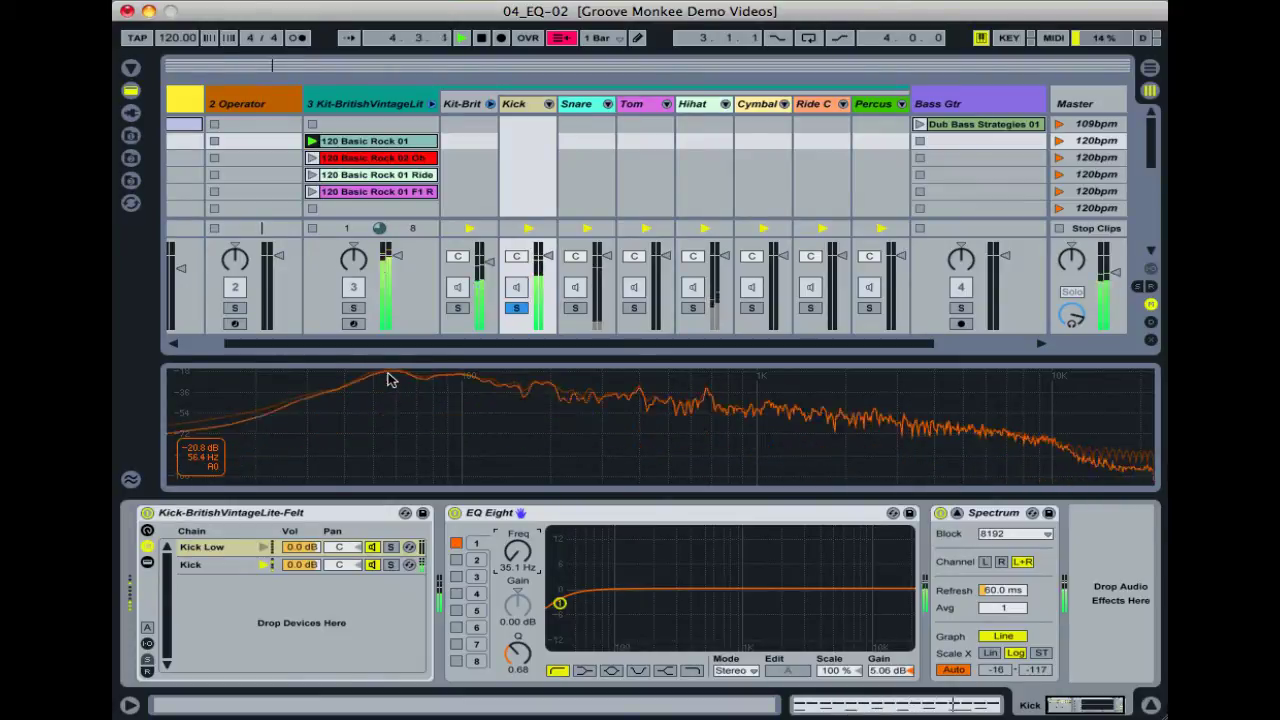
key("space")
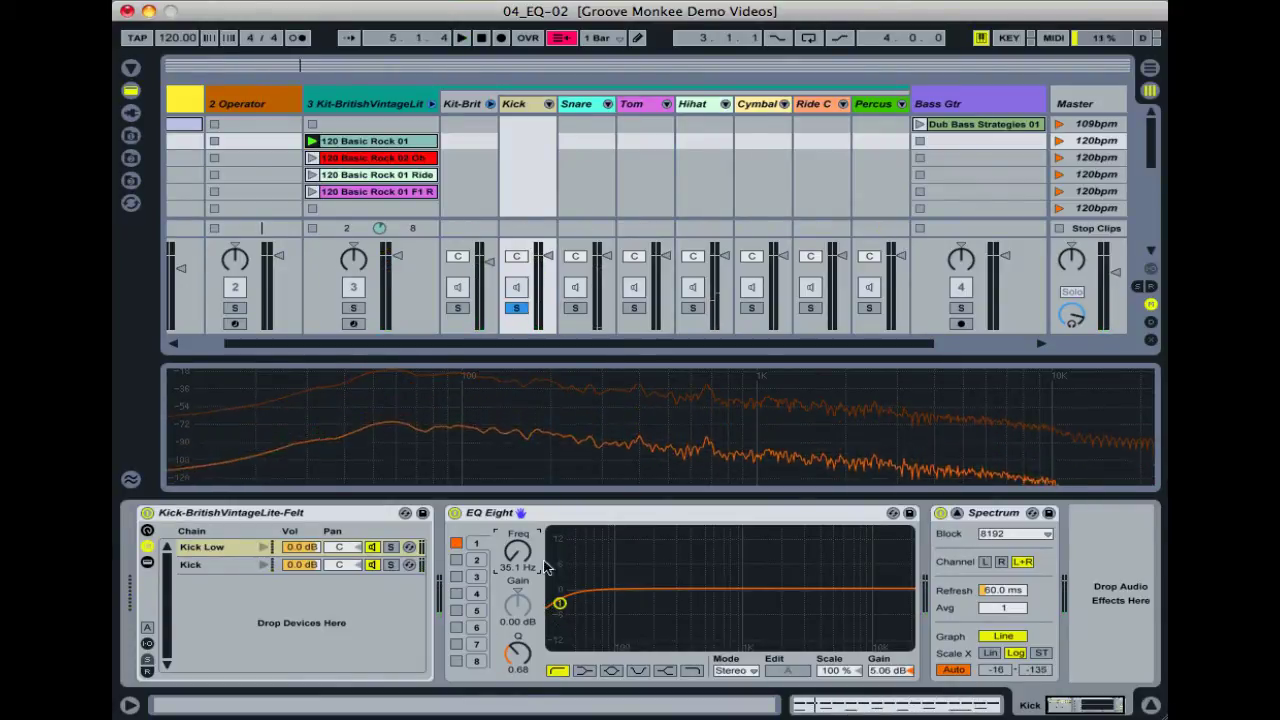
- Try raising band 1's low-cut frequency to about 50 Hz, and bring it back to 39.9 Hz with Q 0.62
left_click_drag(559, 603, 571, 605)
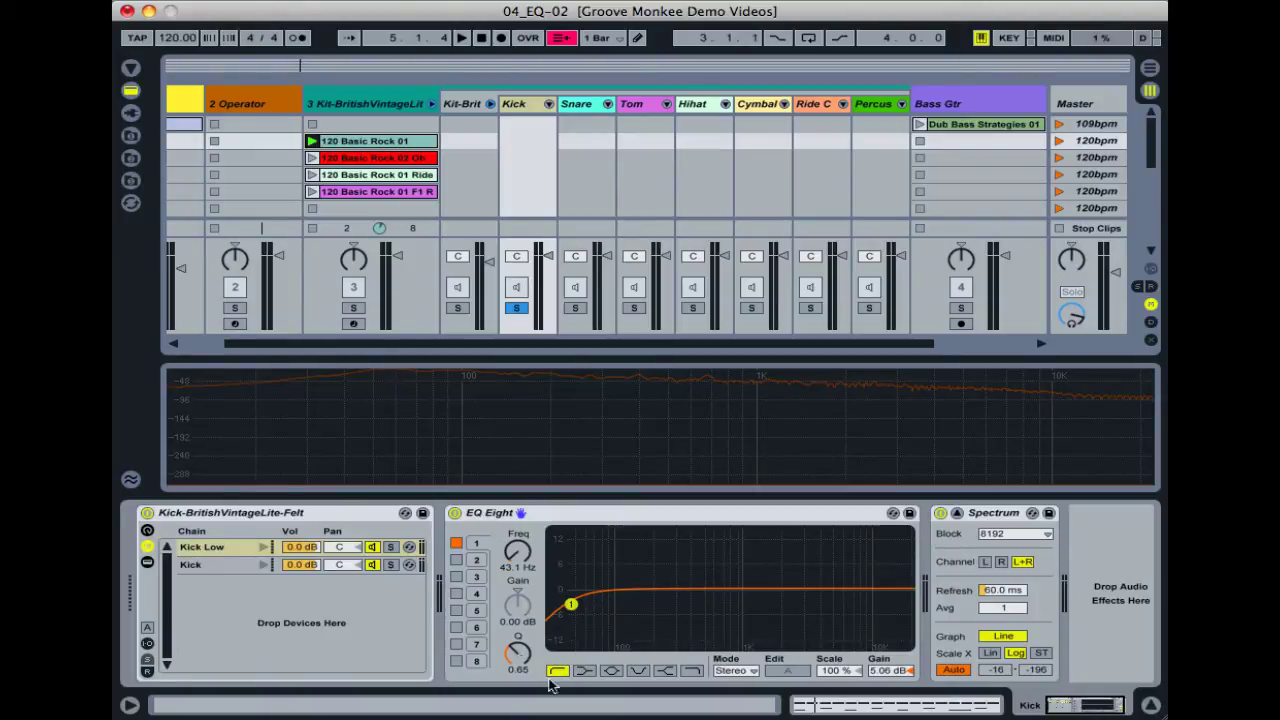
left_click_drag(570, 612, 597, 603)
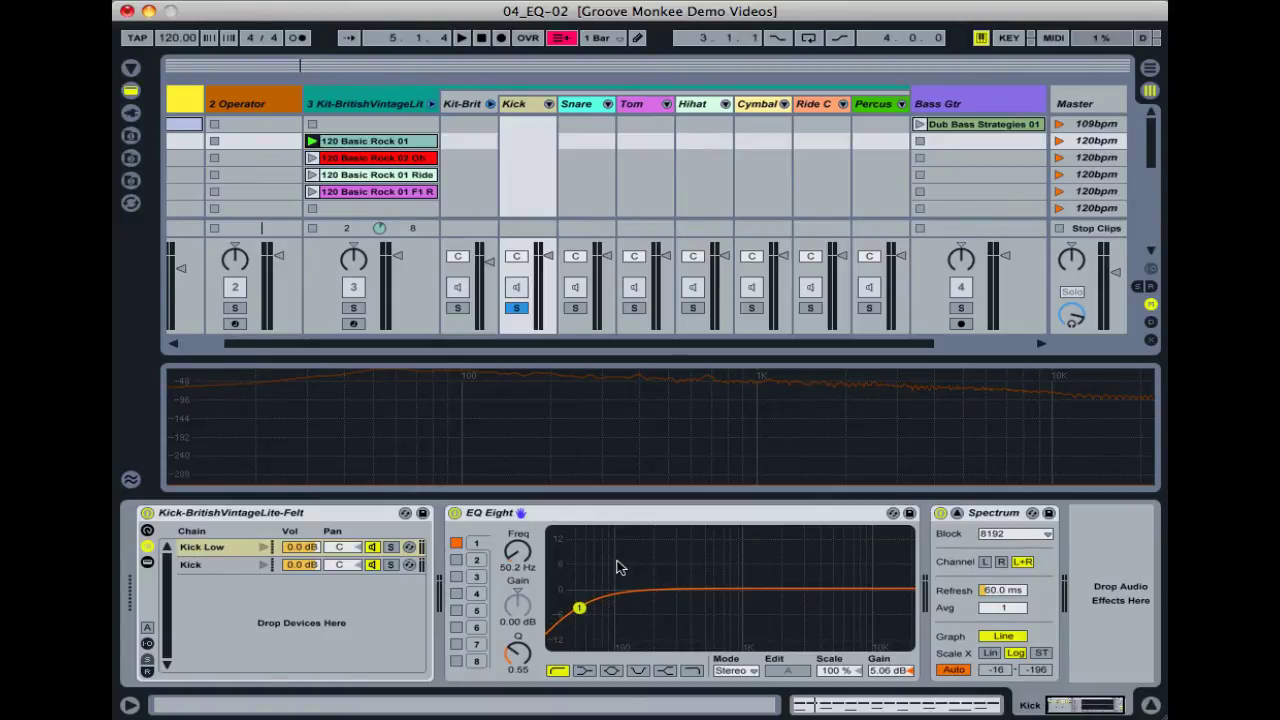
left_click_drag(579, 607, 567, 606)
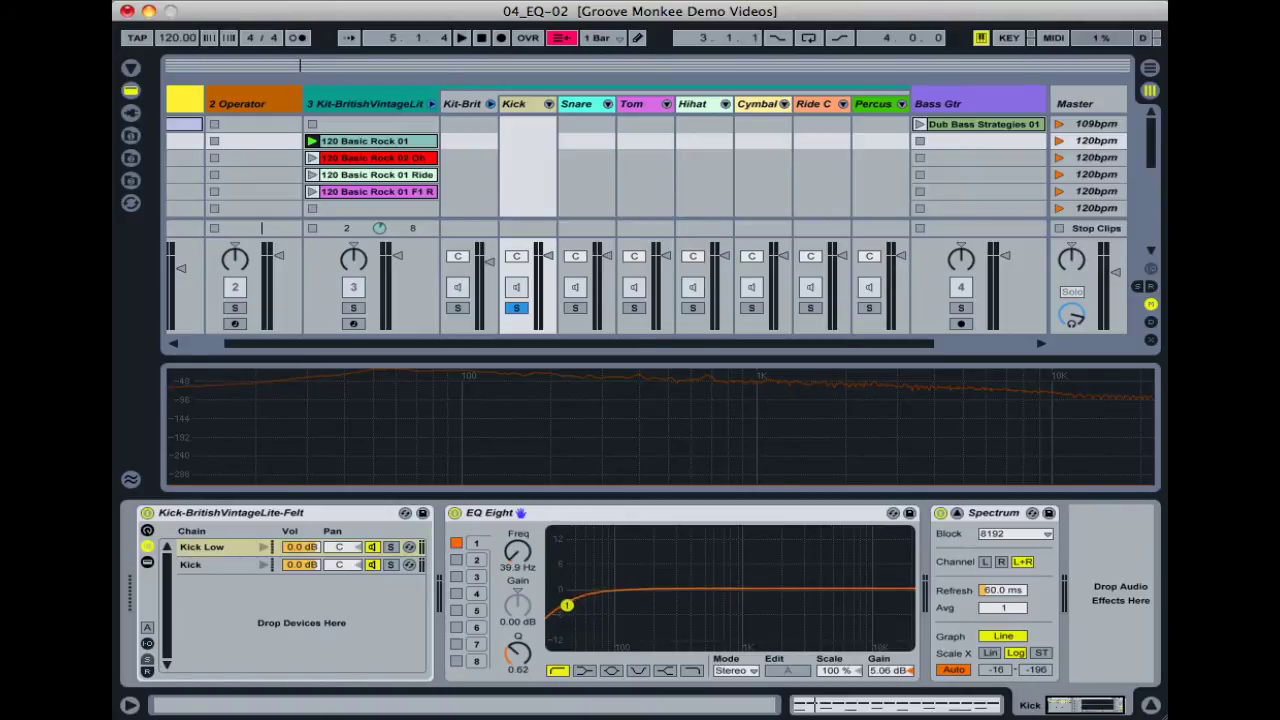
- Change band 1 to a notch filter at 33.6 Hz with Q 0.84, and audition the kick
left_click(639, 671)
left_click_drag(563, 605, 561, 607)
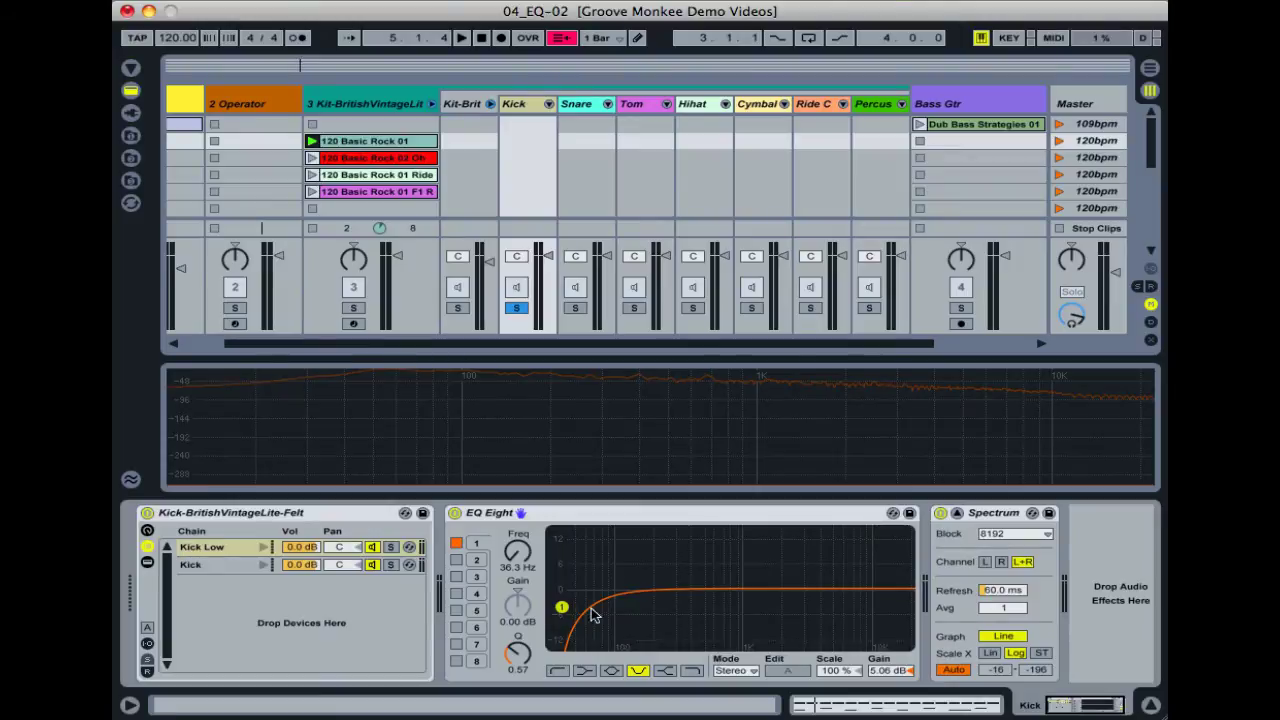
left_click_drag(562, 607, 558, 600)
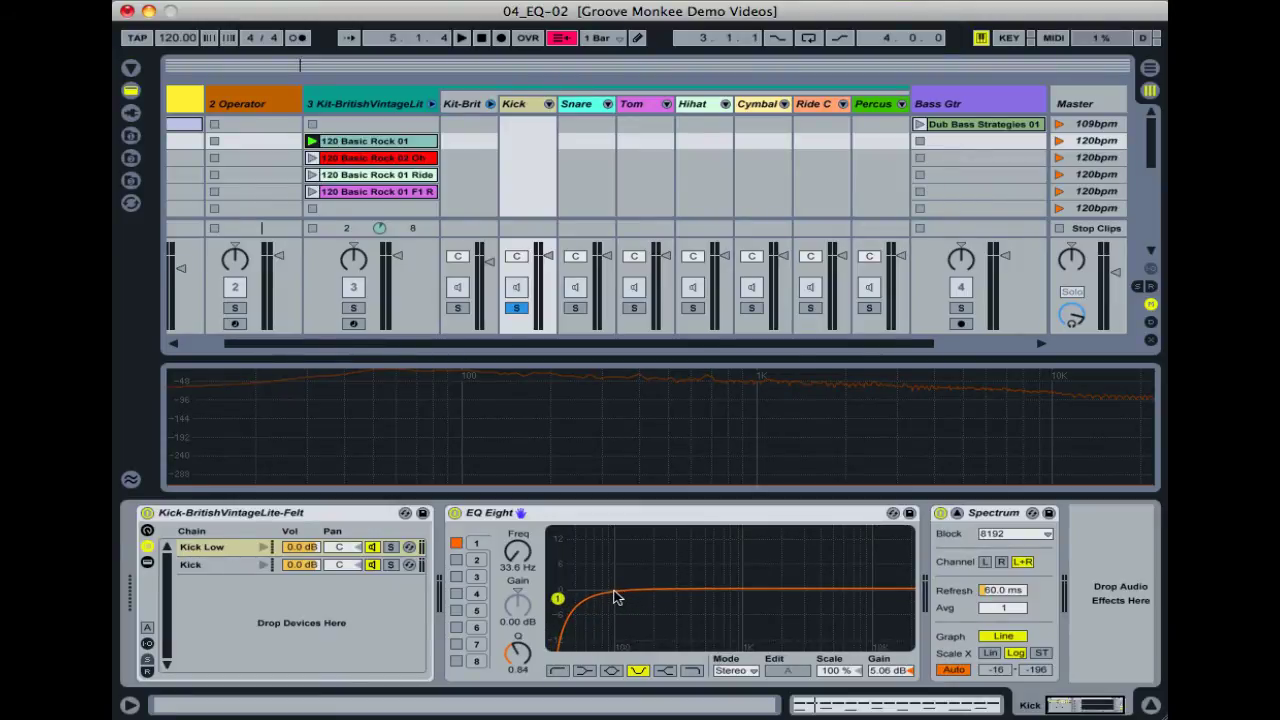
key("space")
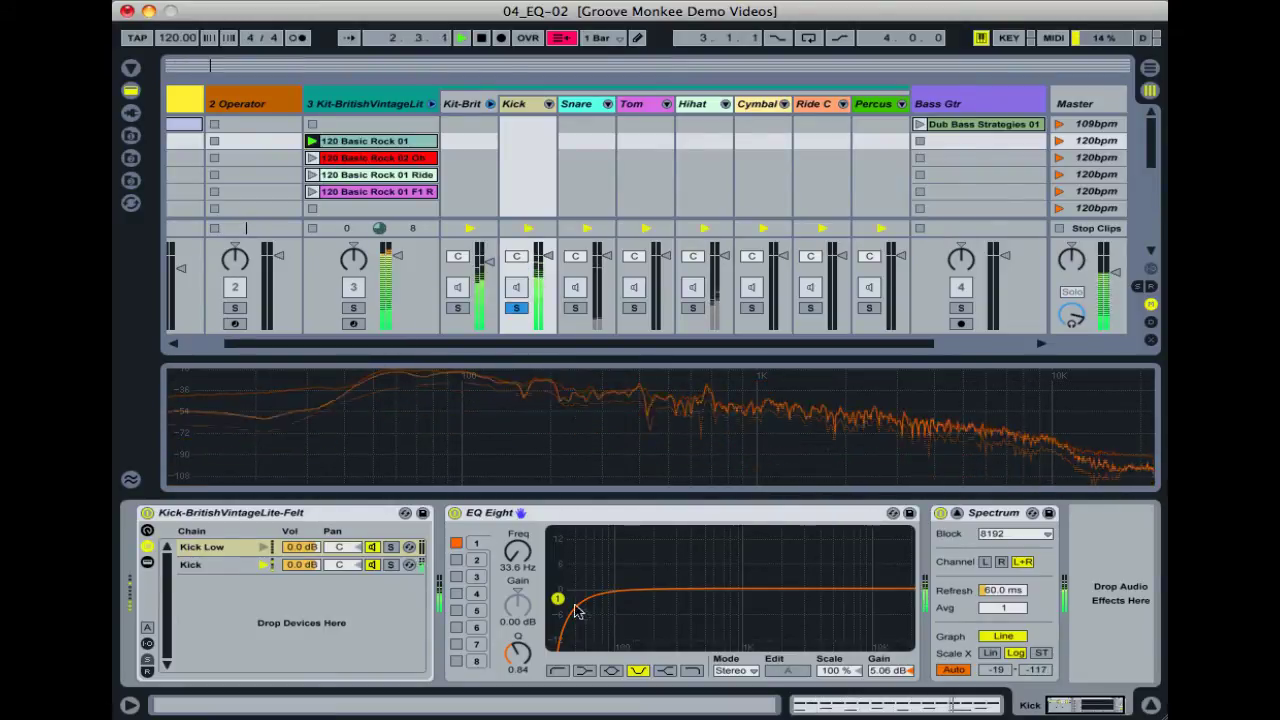
key("space")
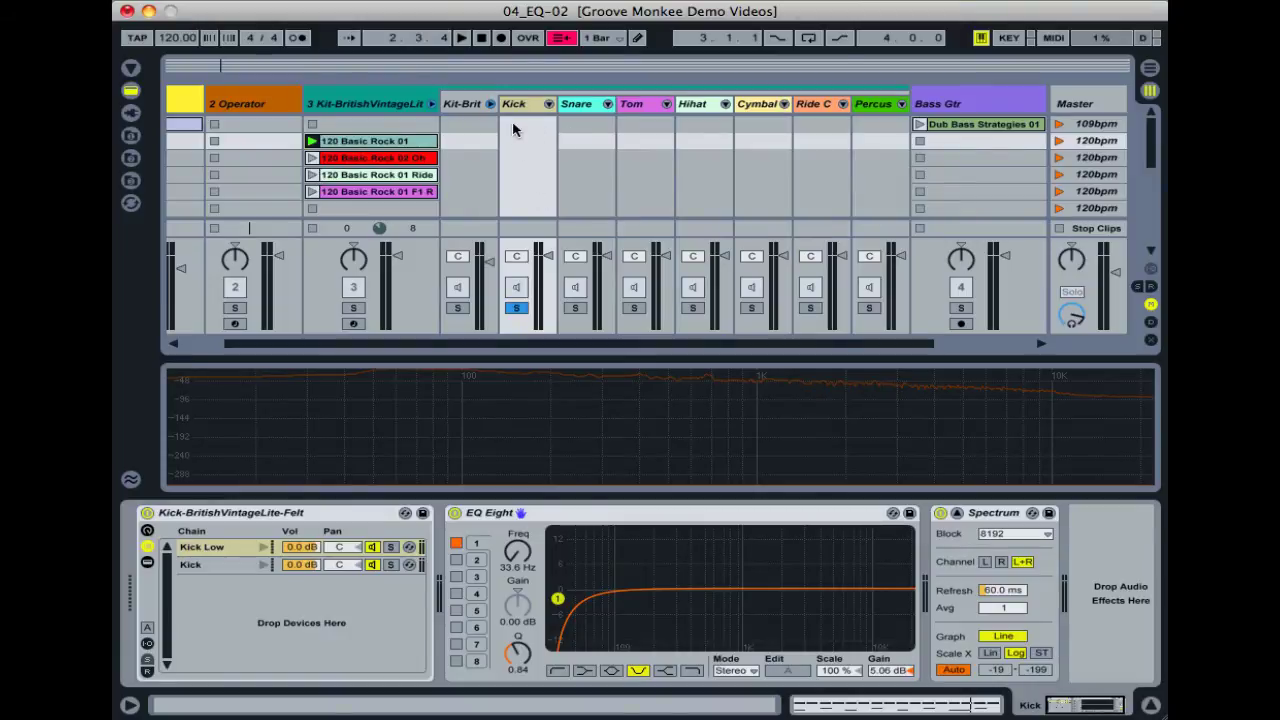
- Enable EQ band 2, try a 3.69 dB boost at 84 Hz, and flatten it to 0 dB at 96 Hz
left_click(457, 562)
left_click_drag(806, 591, 605, 574)
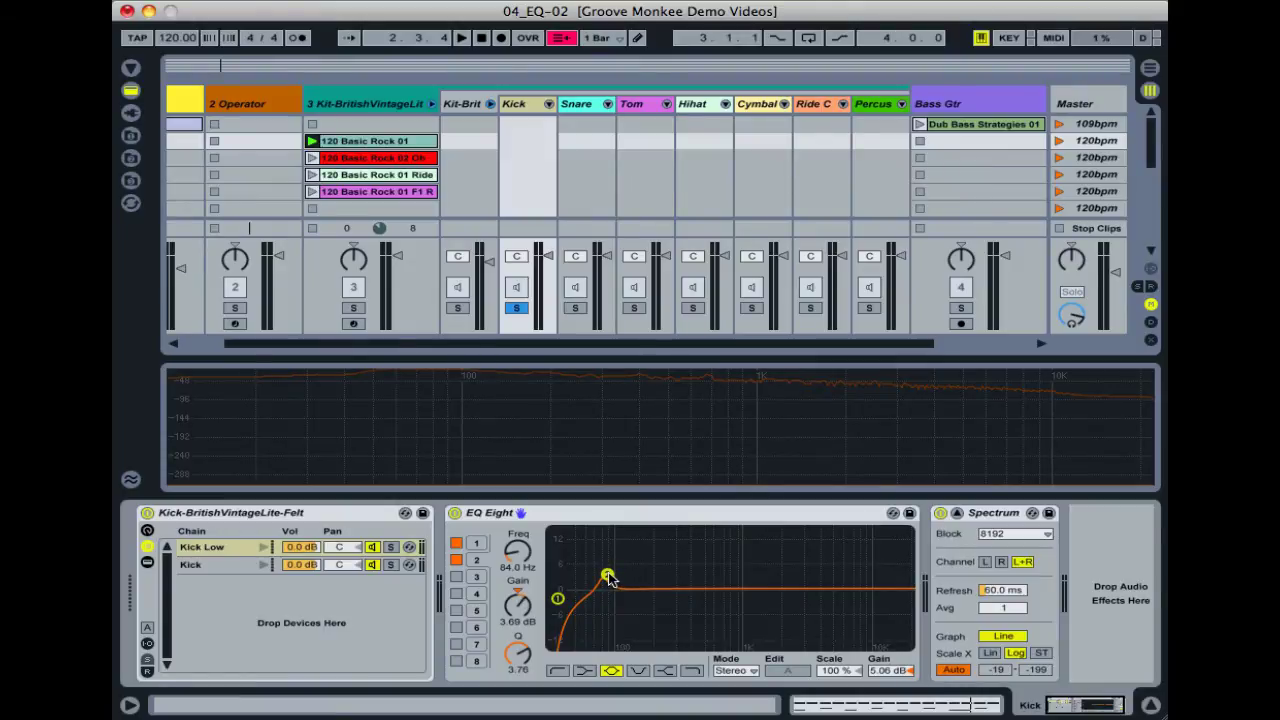
mouse_move(606, 575)
left_mouse_down()
mouse_move(597, 580)
mouse_move(649, 573)
mouse_move(603, 574)
mouse_move(621, 578)
mouse_move(615, 587)
left_mouse_up()
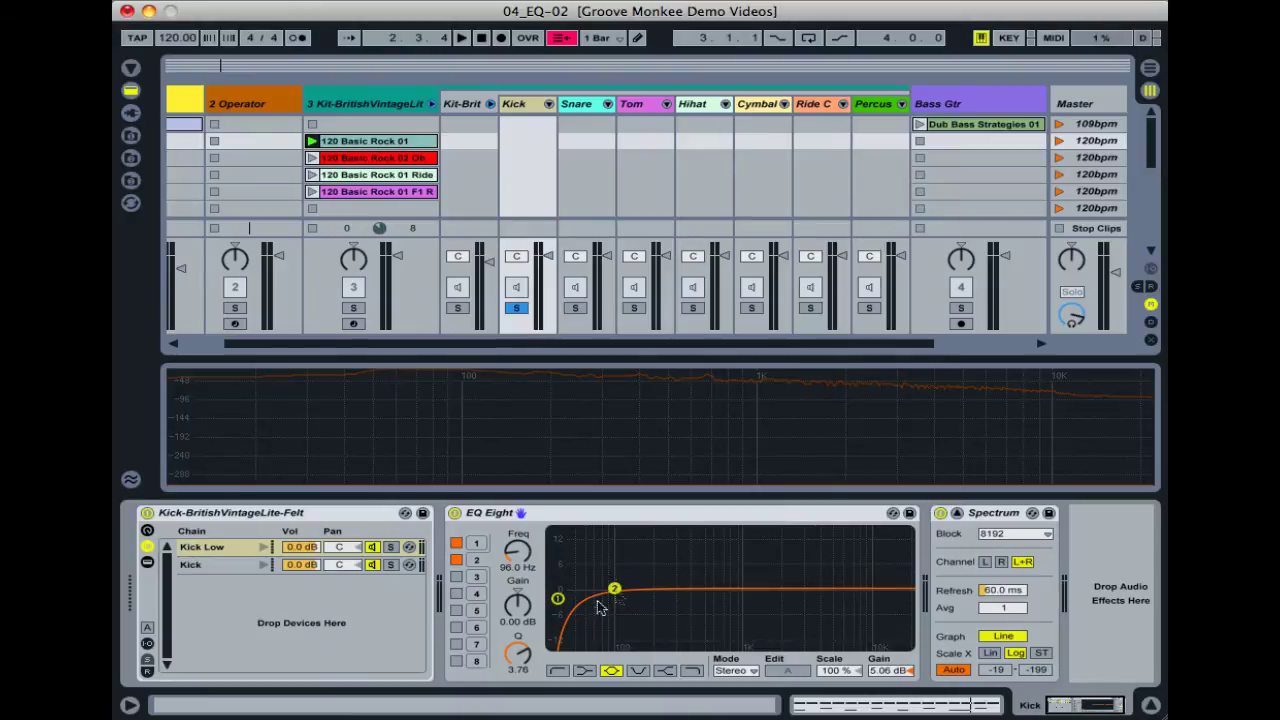
- Set band 2 to a 9.10 dB boost at 210 Hz with Q 2.39
left_click_drag(616, 594, 663, 569)
left_click_drag(518, 652, 534, 665)
left_click_drag(663, 570, 652, 553)
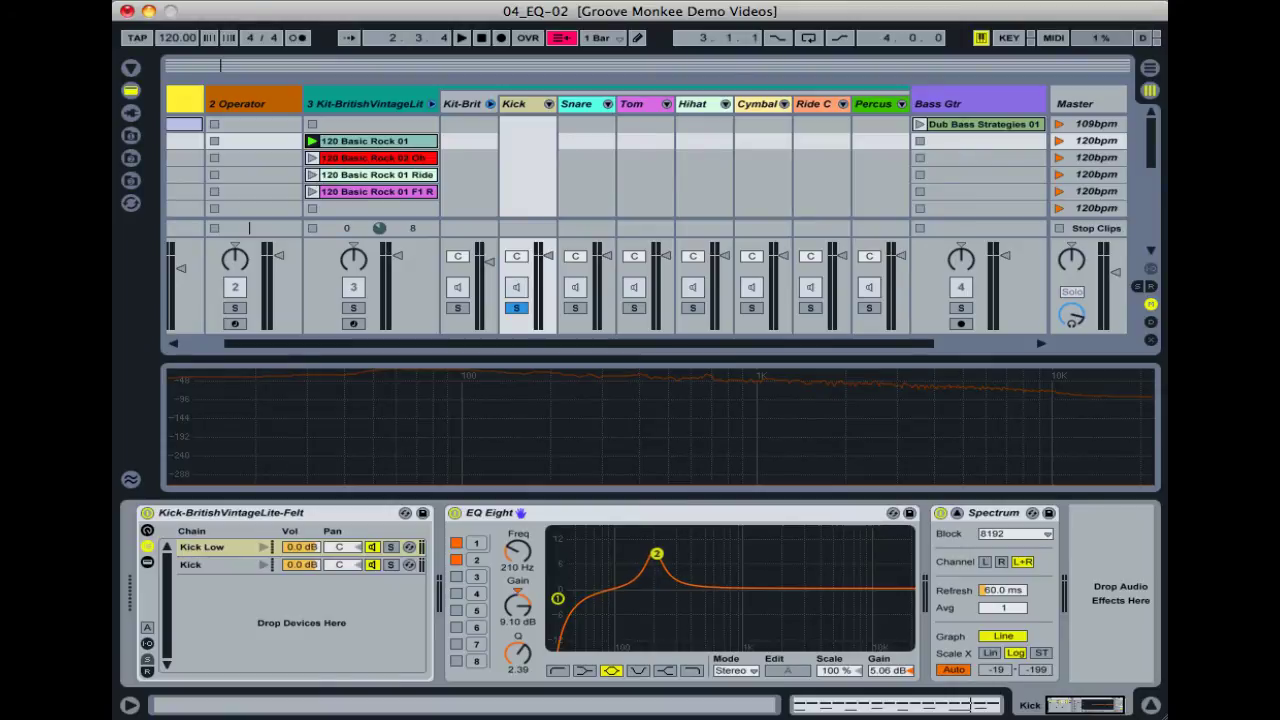
- Audition the 210 Hz boost, and reduce band 2 to a gain of 1.90 dB with Q 1.40
key("space")
left_click_drag(656, 554, 656, 579)
left_click_drag(519, 665, 519, 680)
left_click_drag(517, 603, 517, 608)
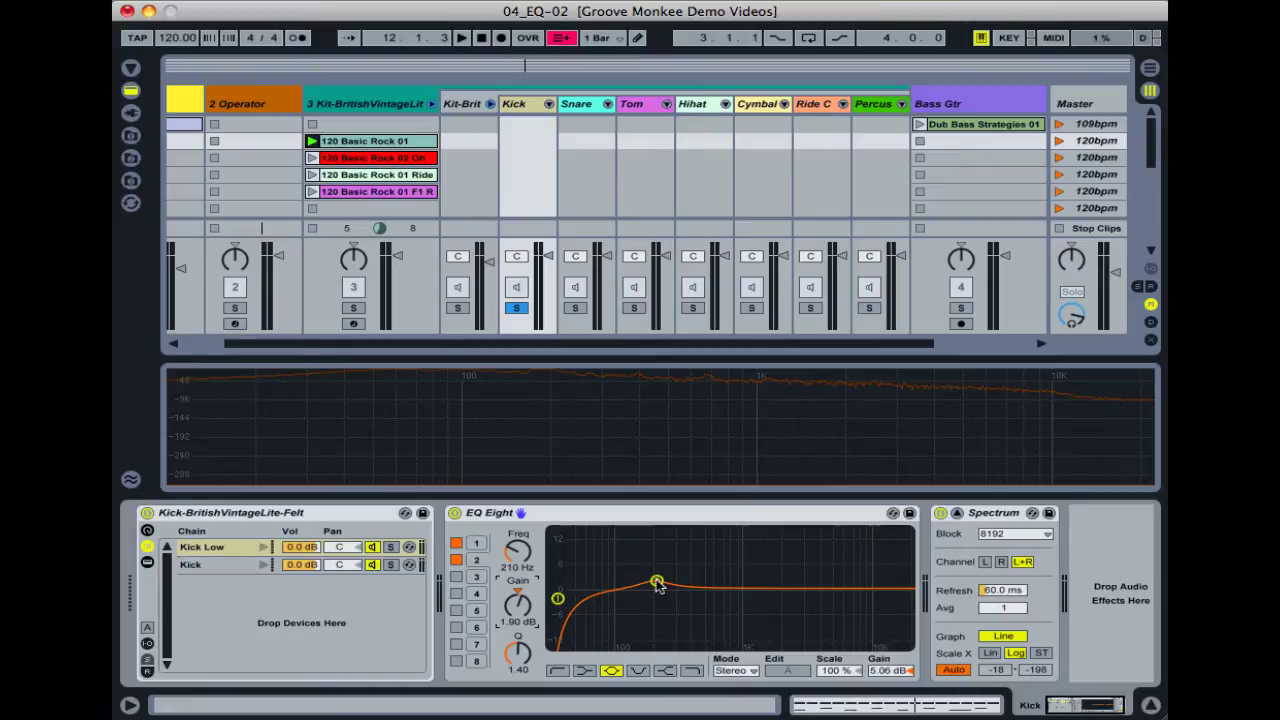
- Lower band 2's gain in small stages to 0 dB at 210 Hz
left_click_drag(657, 581, 655, 586)
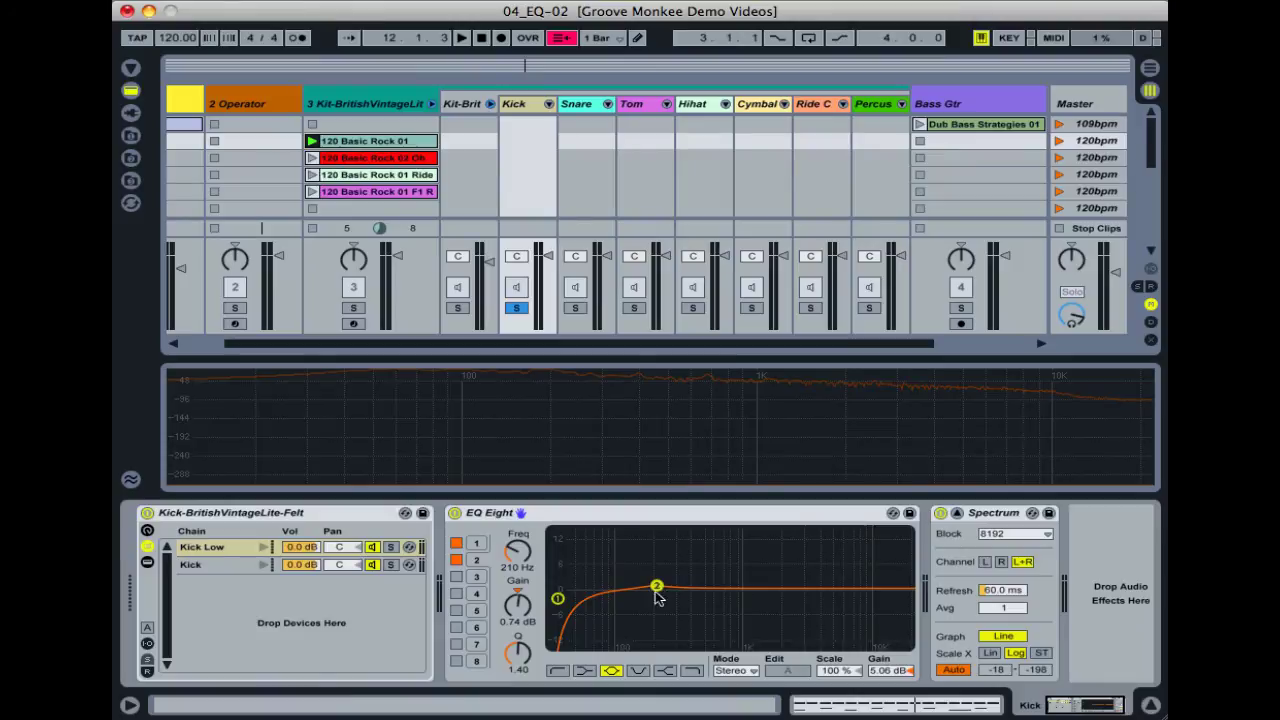
left_click_drag(657, 585, 657, 587)
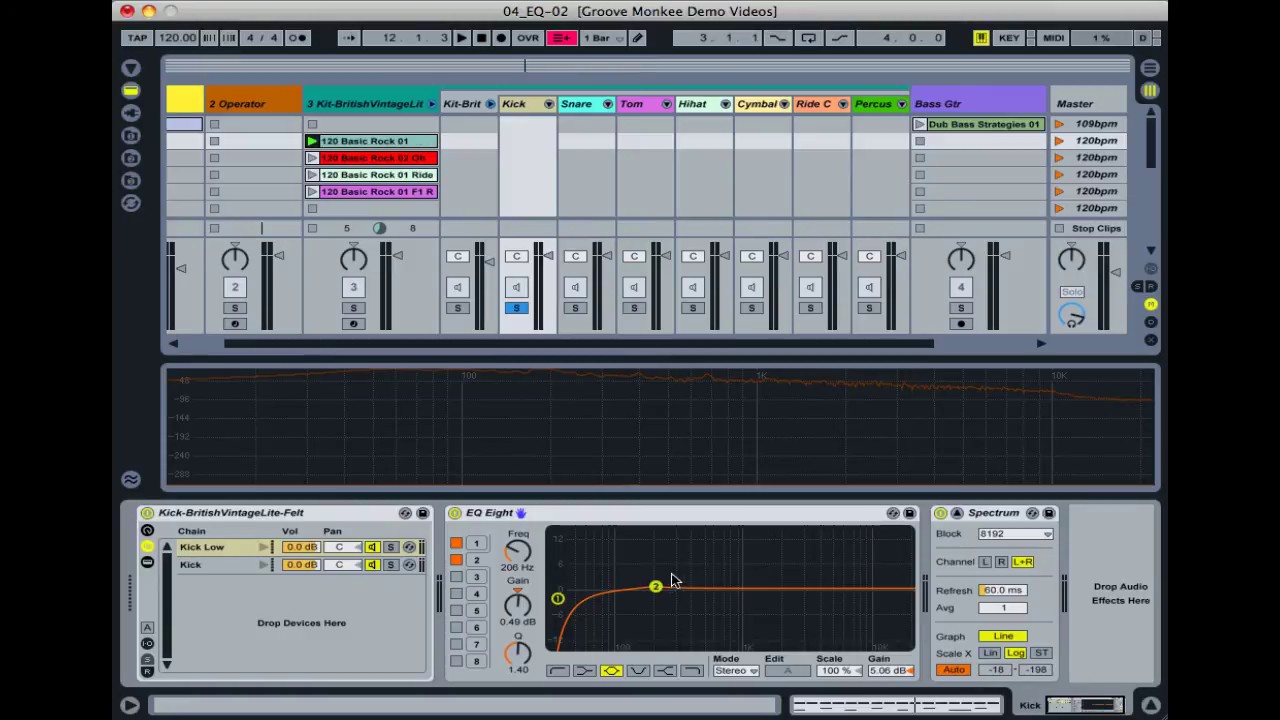
left_click_drag(657, 587, 658, 594)
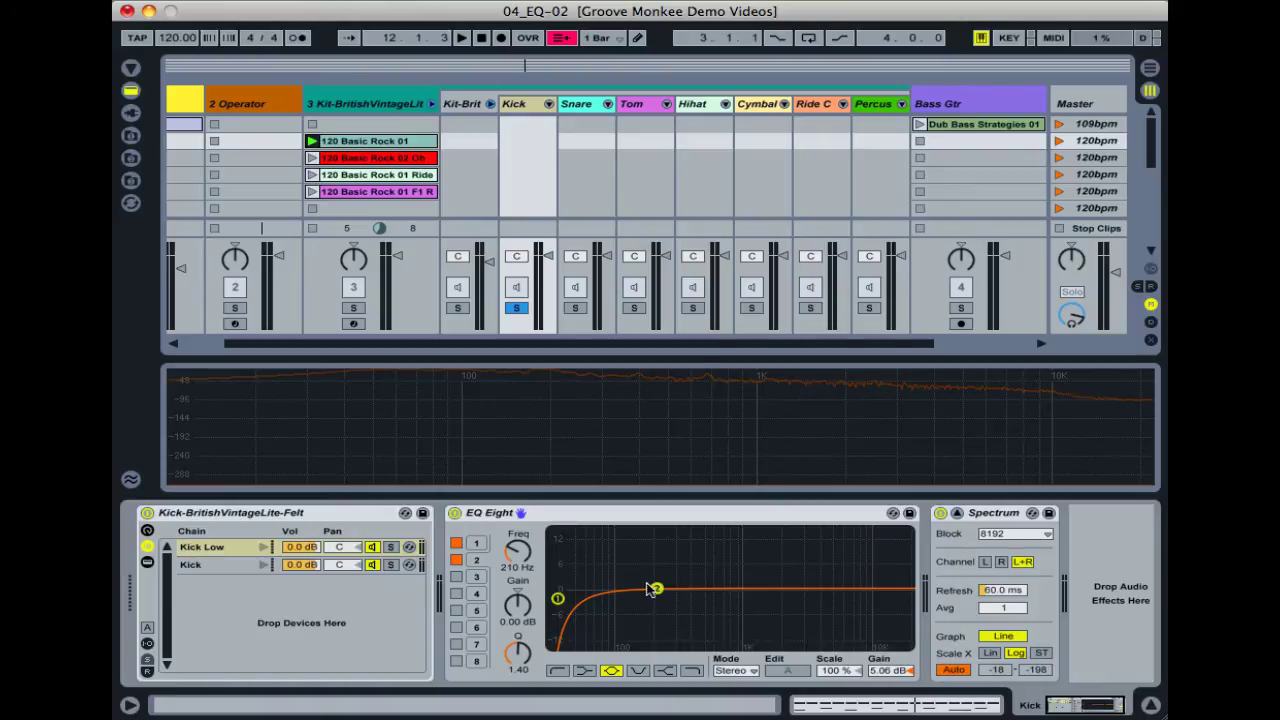
- Audition band 2 as a 2.46 dB boost at 2.50 kHz, and set it to a -0.74 dB cut at 2.86 kHz
left_click_drag(656, 591, 810, 583)
key("space")
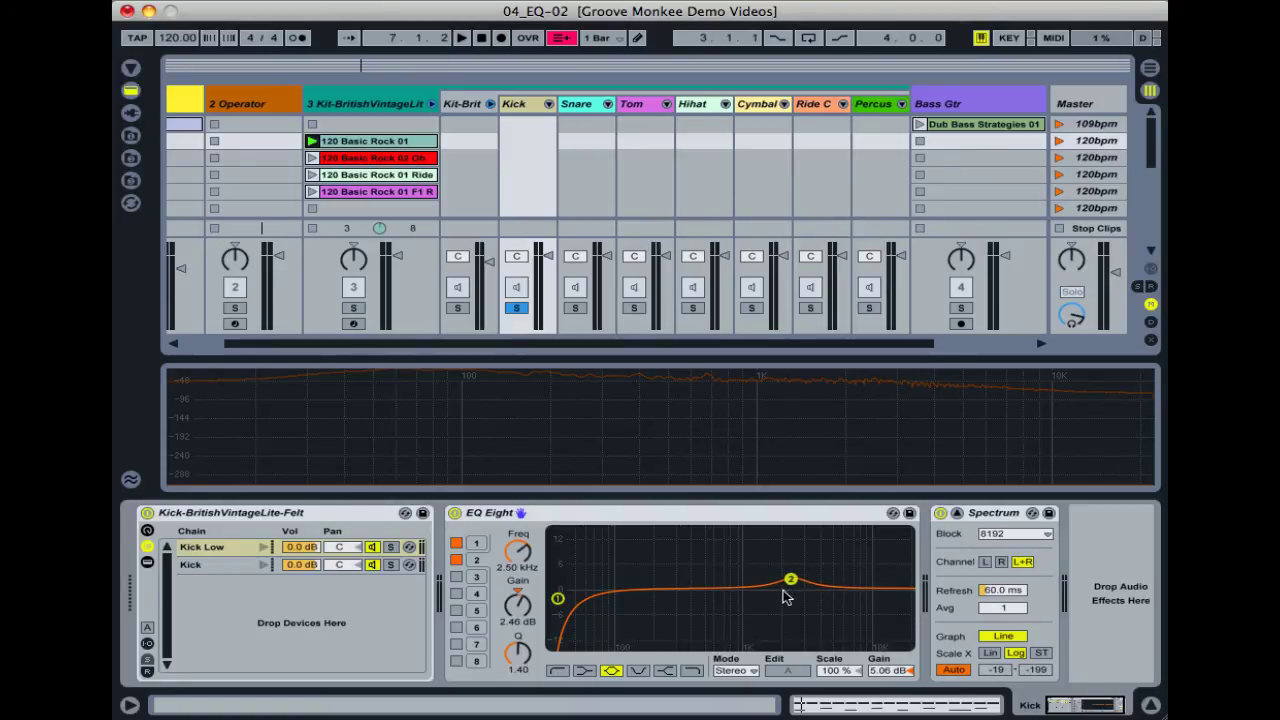
mouse_move(790, 581)
left_mouse_down()
mouse_move(786, 606)
mouse_move(789, 587)
left_mouse_up()
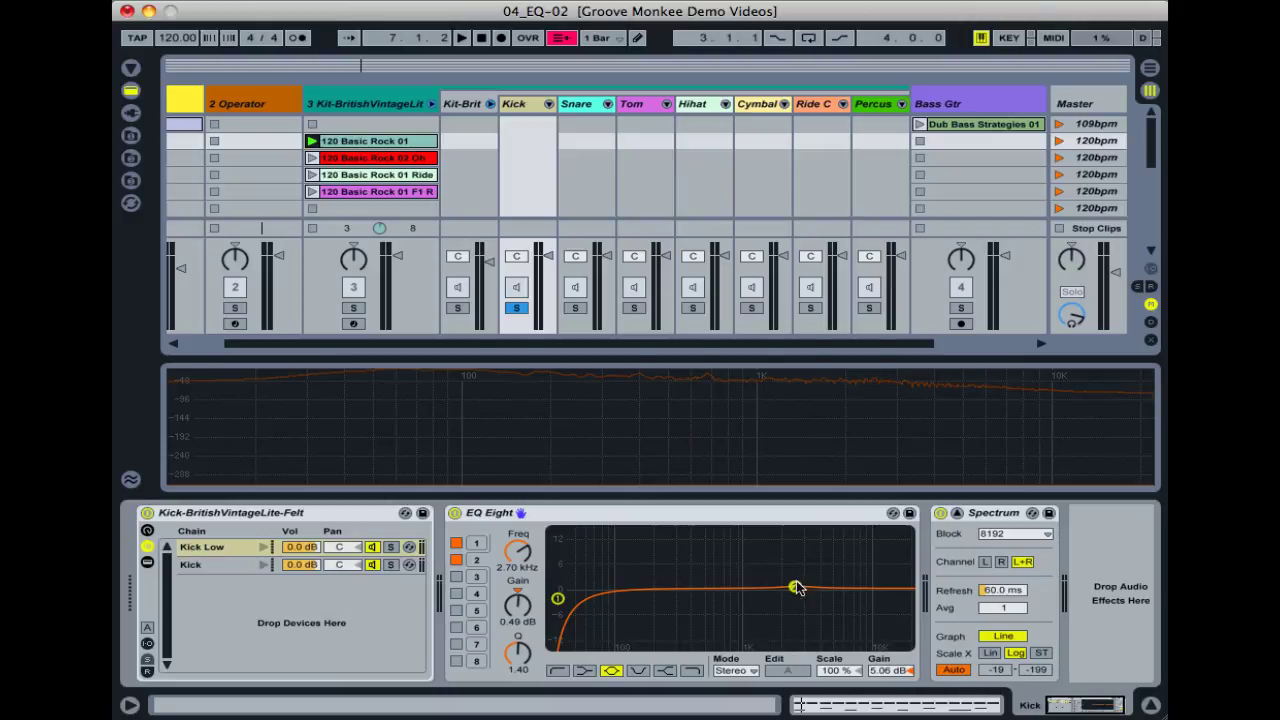
mouse_move(791, 587)
left_mouse_down()
mouse_move(794, 572)
mouse_move(799, 597)
left_mouse_up()
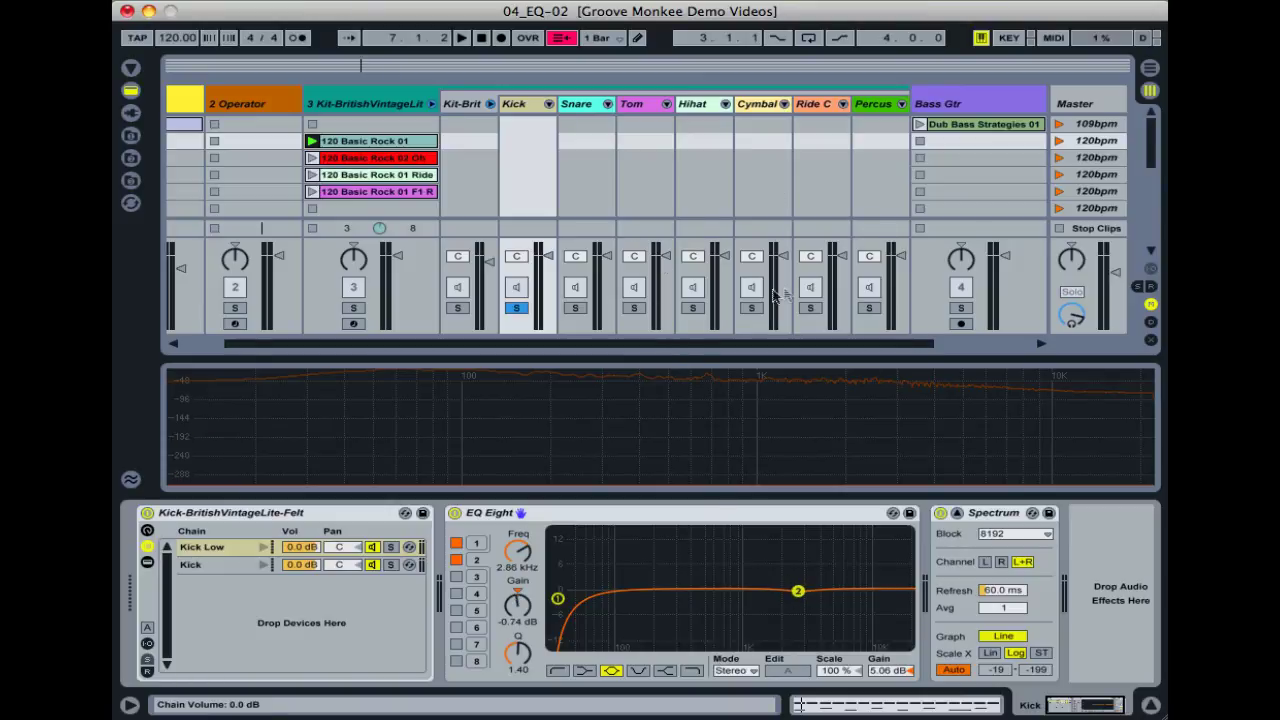